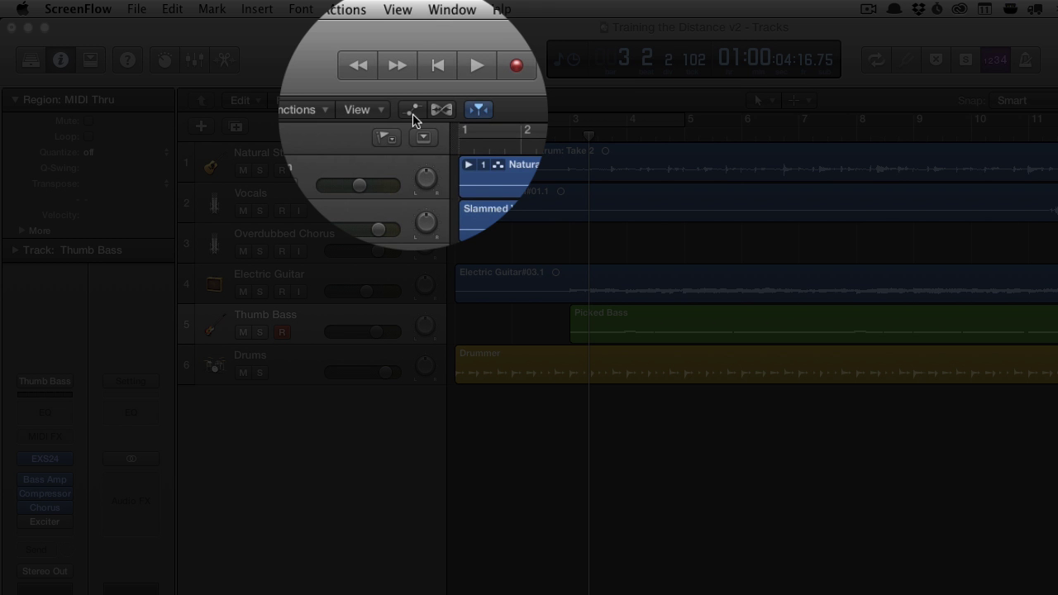
- Display automation lanes on all tracks so the Thumb Bass volume curve appears
left_click(412, 113)
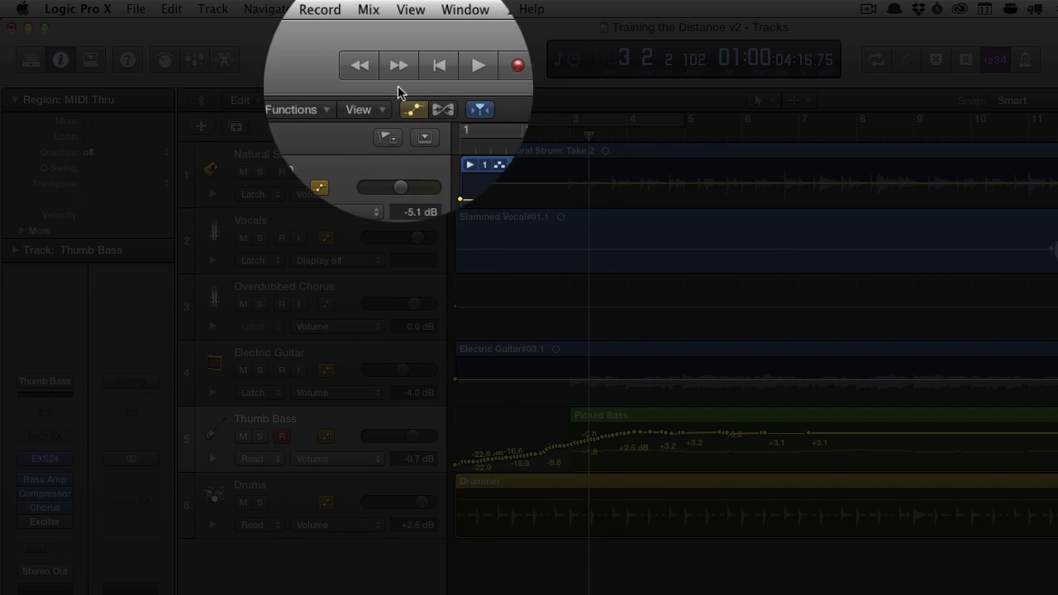
left_click(367, 9)
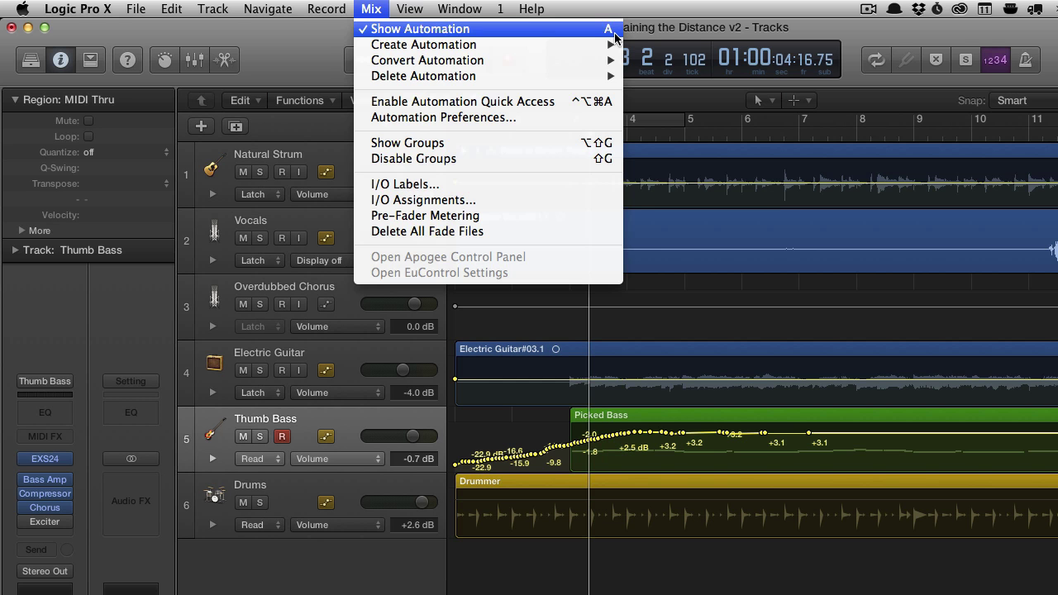
key("Escape")
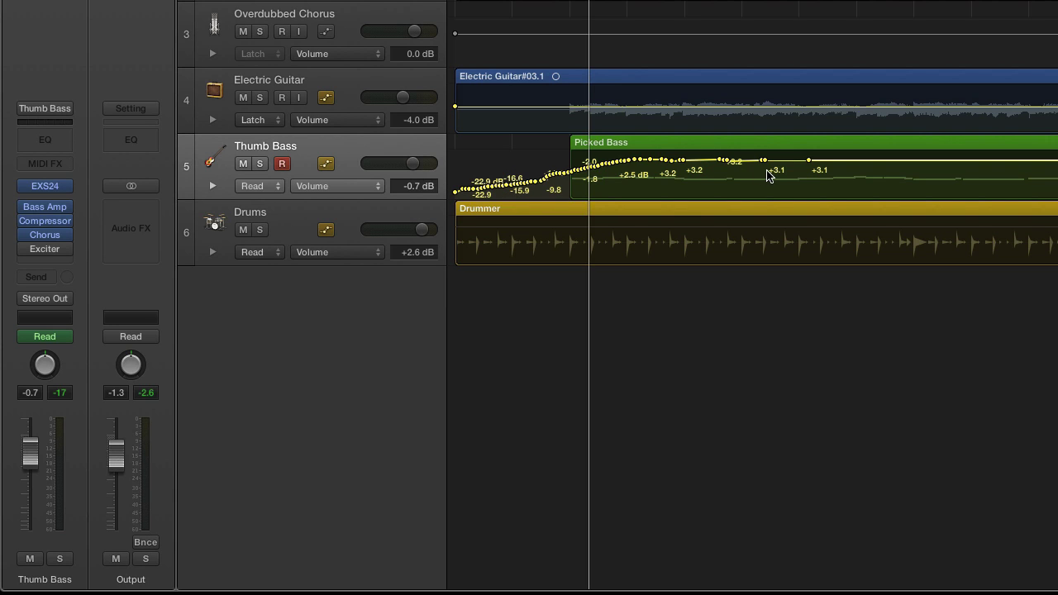
mouse_move(808, 160)
left_mouse_down()
mouse_move(837, 180)
mouse_move(848, 174)
mouse_move(814, 169)
left_mouse_up()
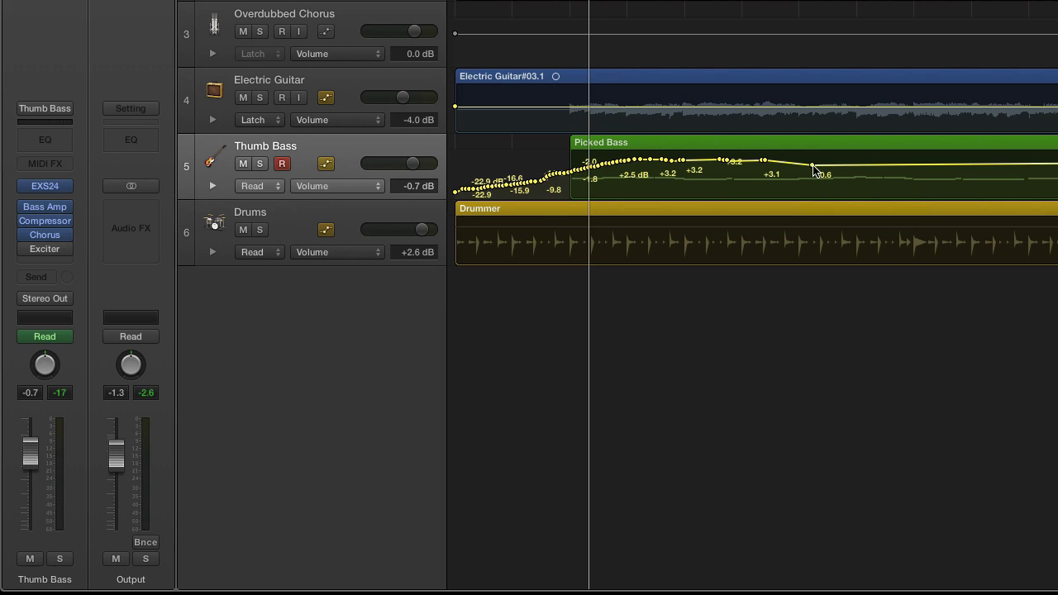
key("super+z")
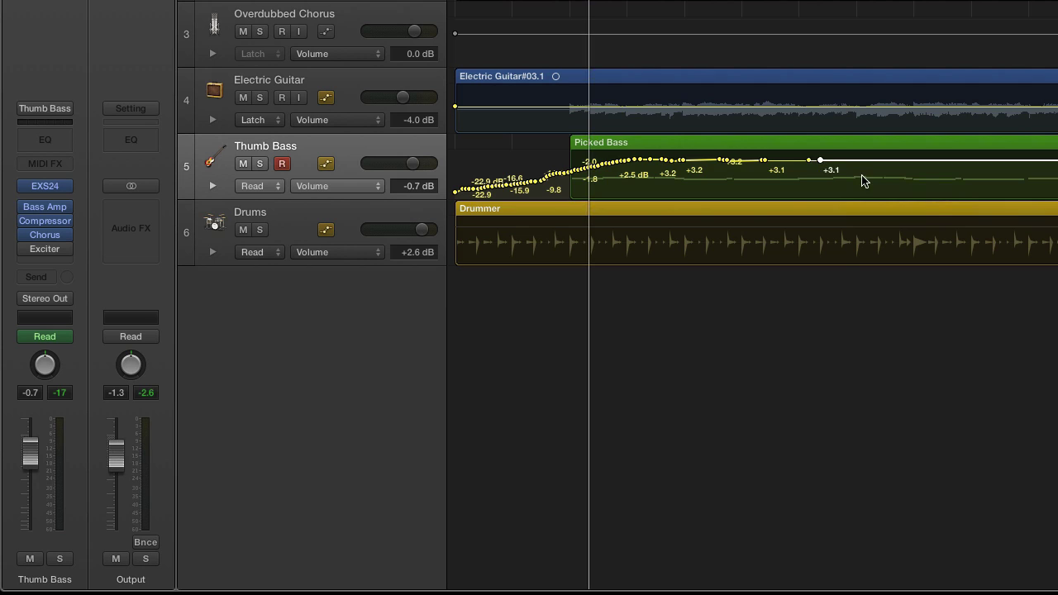
left_click(846, 160)
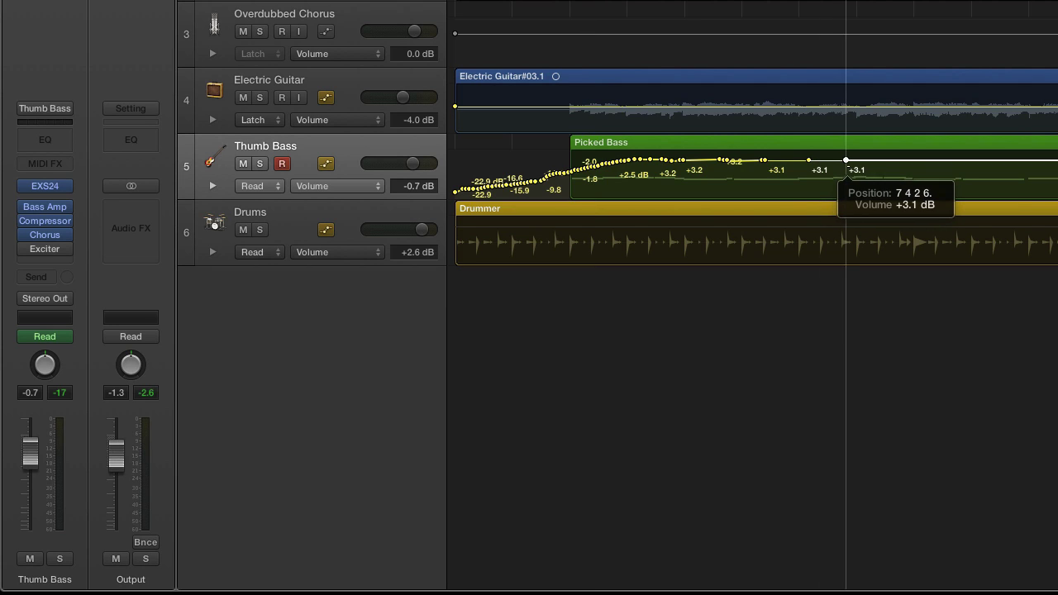
left_click(837, 176)
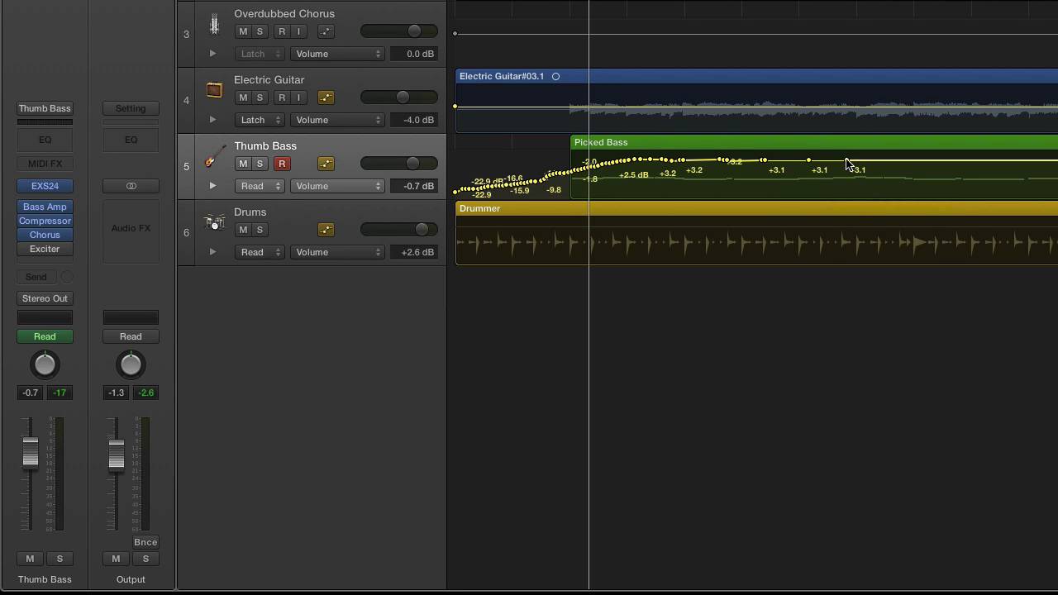
key("Delete")
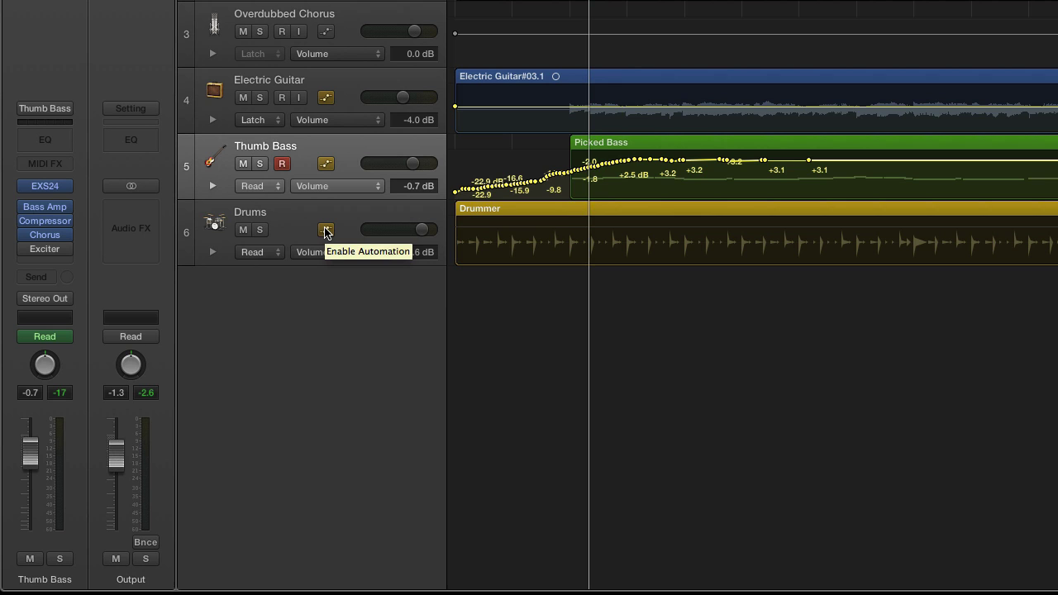
- Keep Thumb Bass in Read mode, solo it, and play back its volume automation
left_click(277, 189)
left_click(279, 195)
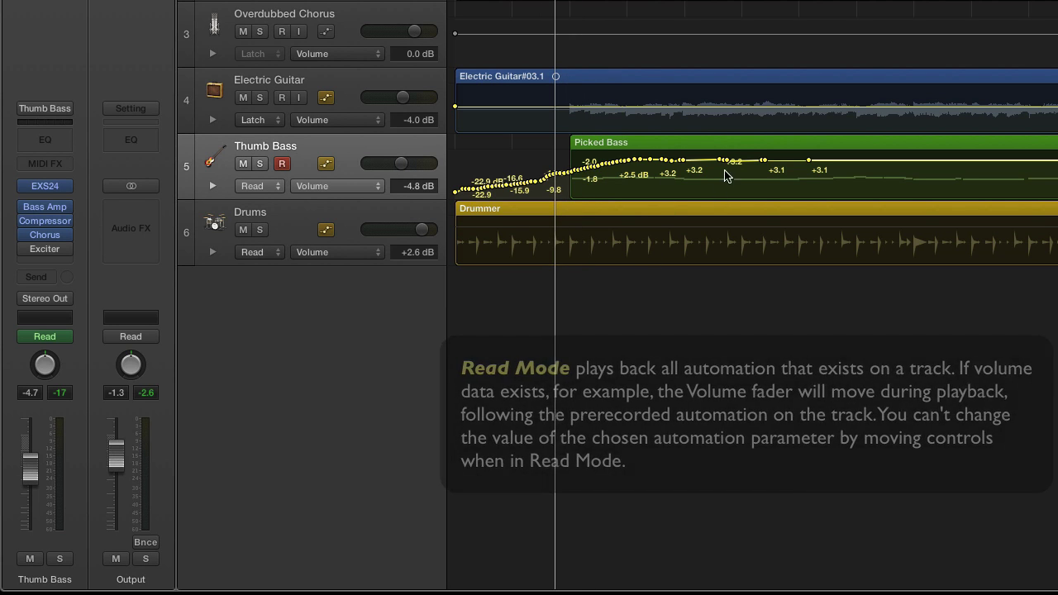
left_click(259, 164)
key("space")
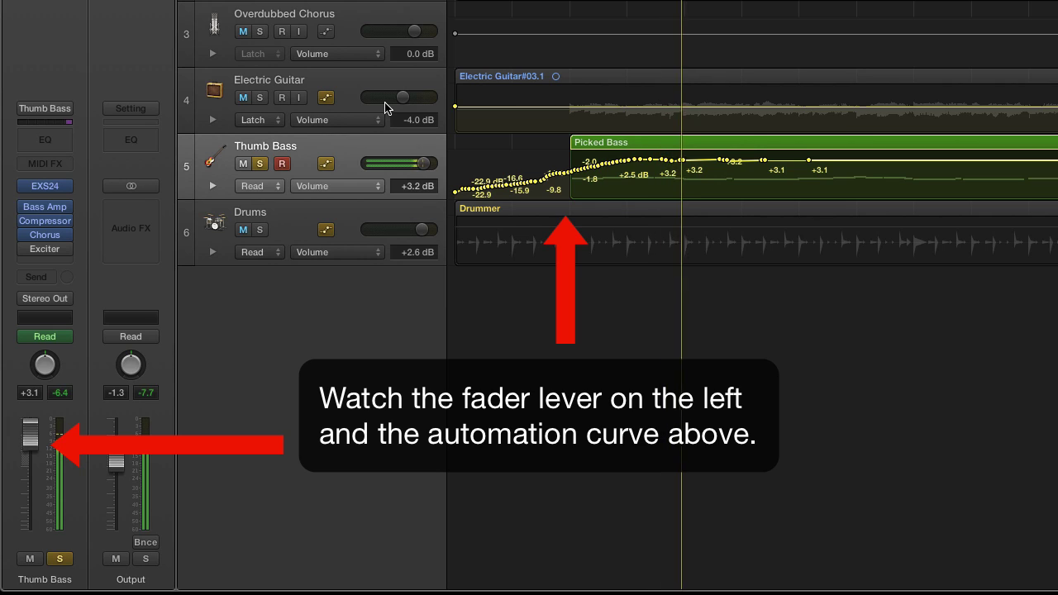
key("space")
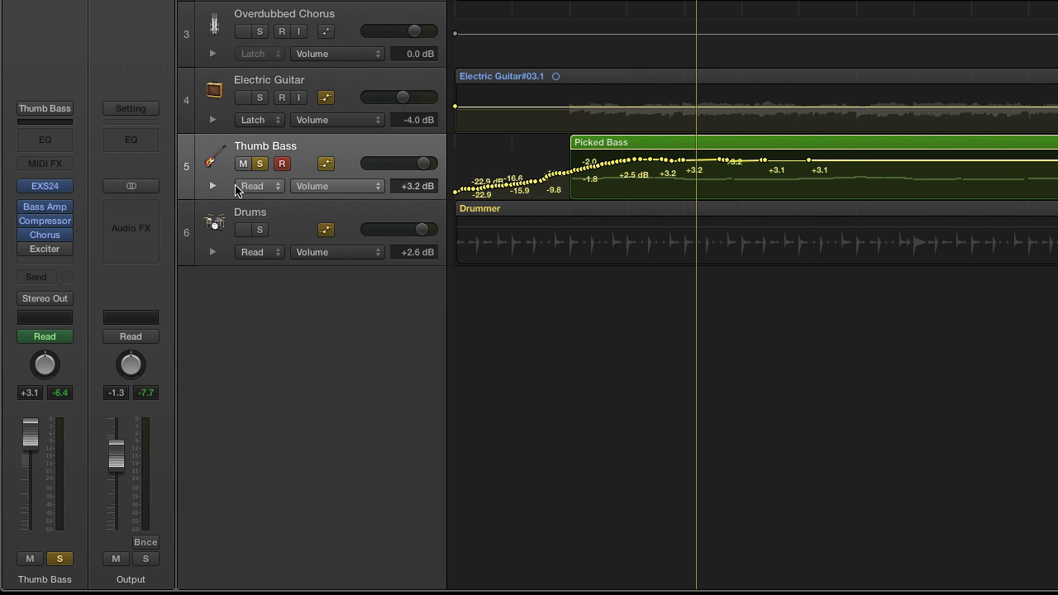
left_click(242, 186)
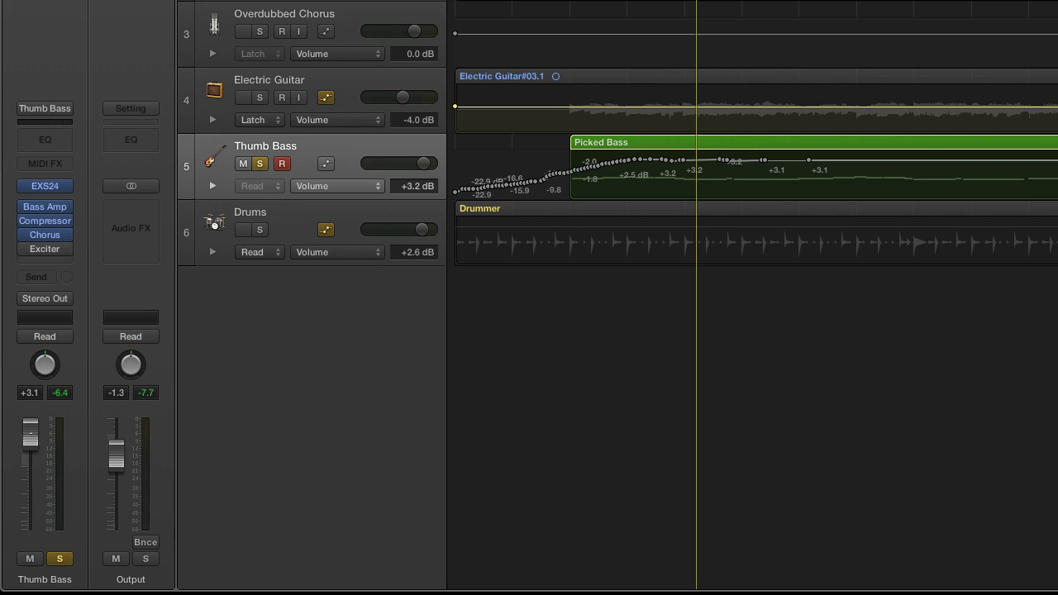
left_click_drag(30, 434, 30, 521)
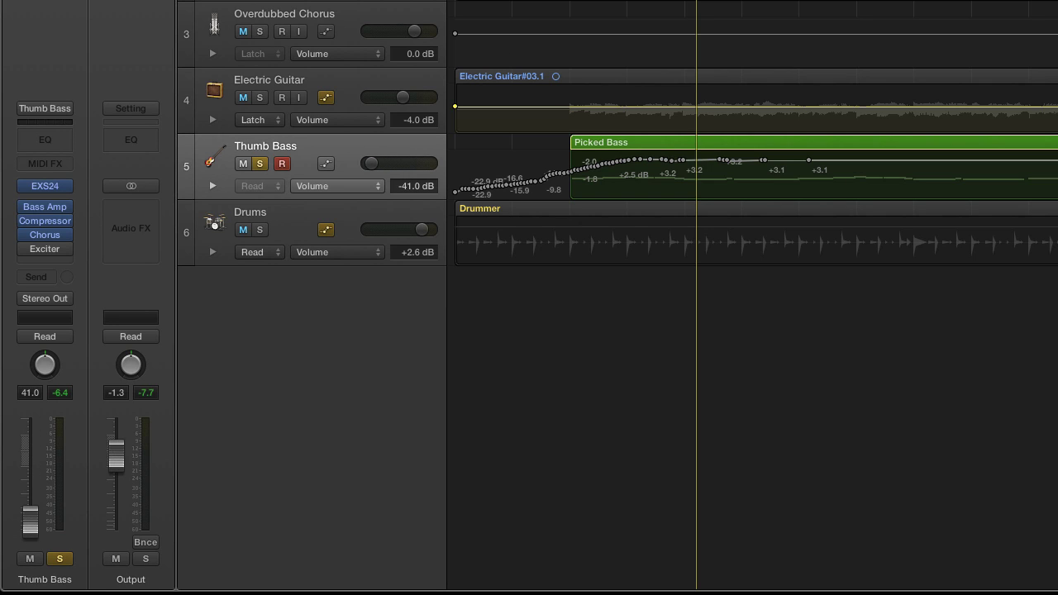
key("comma")
key("space")
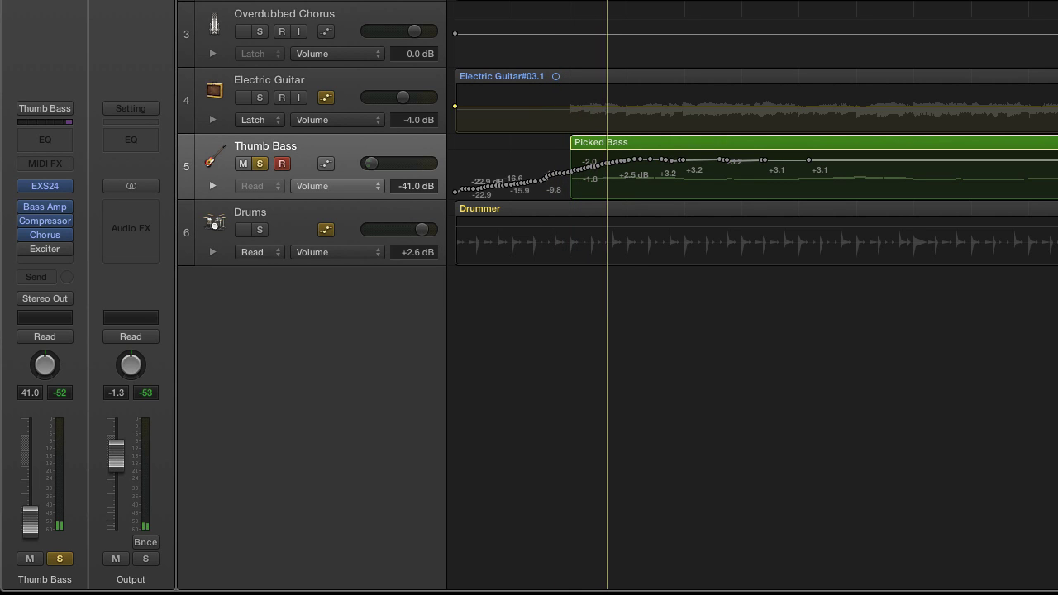
key("space")
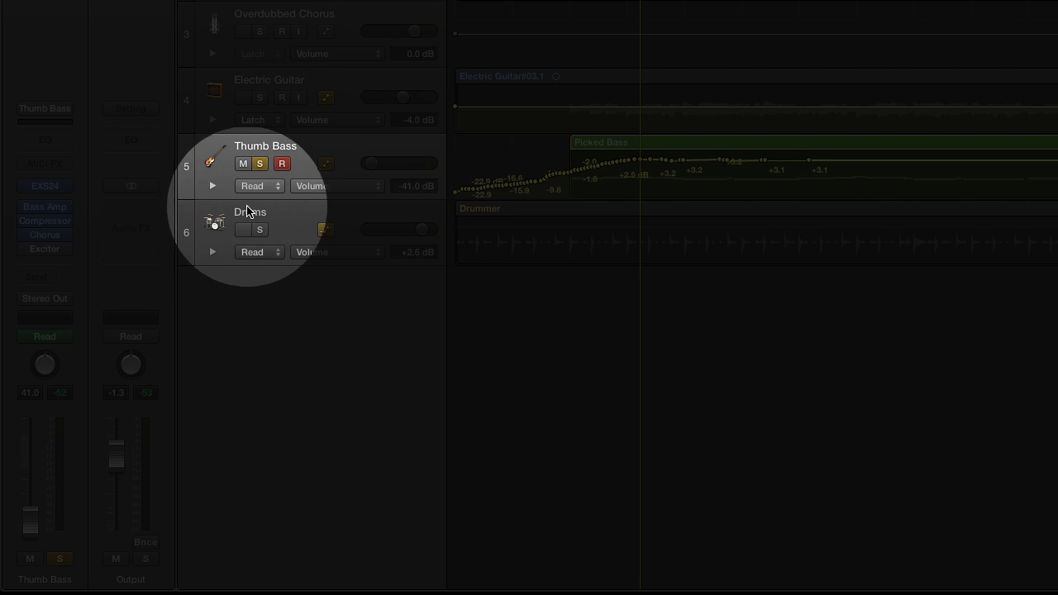
key("comma")
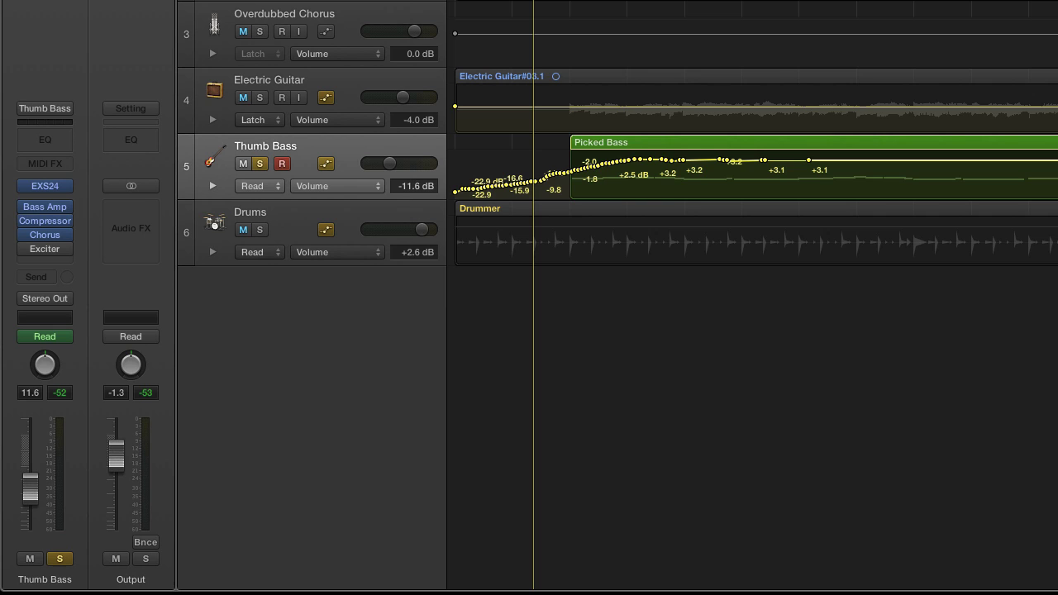
key("ctrl+super+m")
key("space")
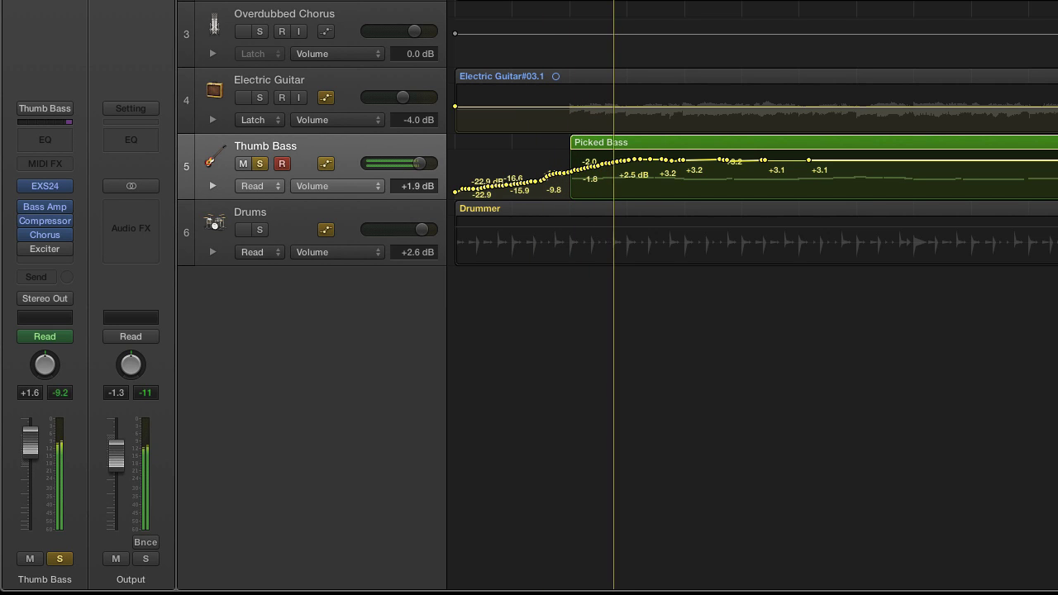
key("space")
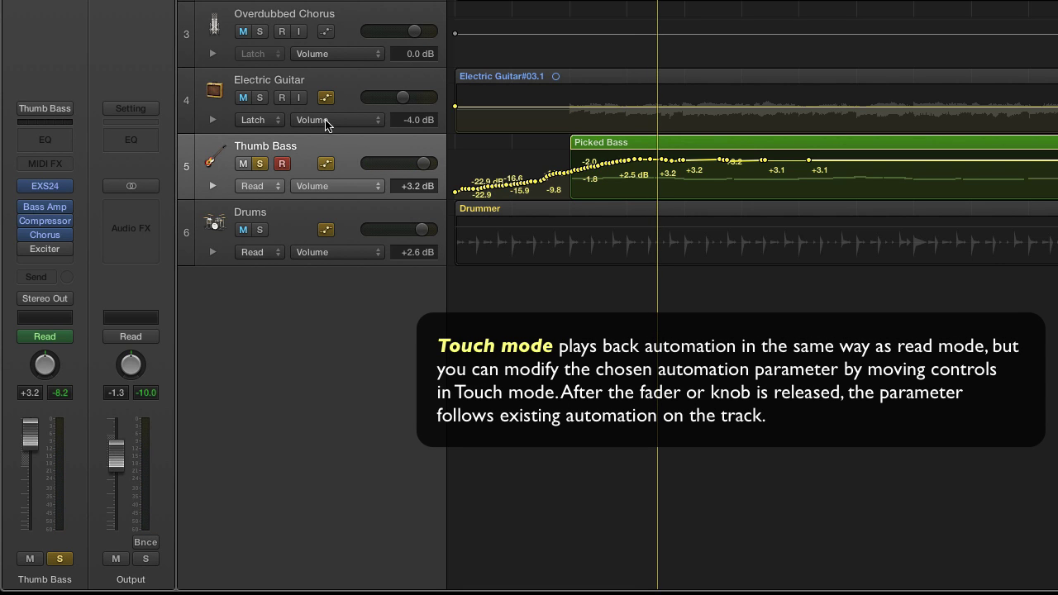
- Switch Thumb Bass to Touch, record a raised-fader pass, then undo it
left_click(262, 186)
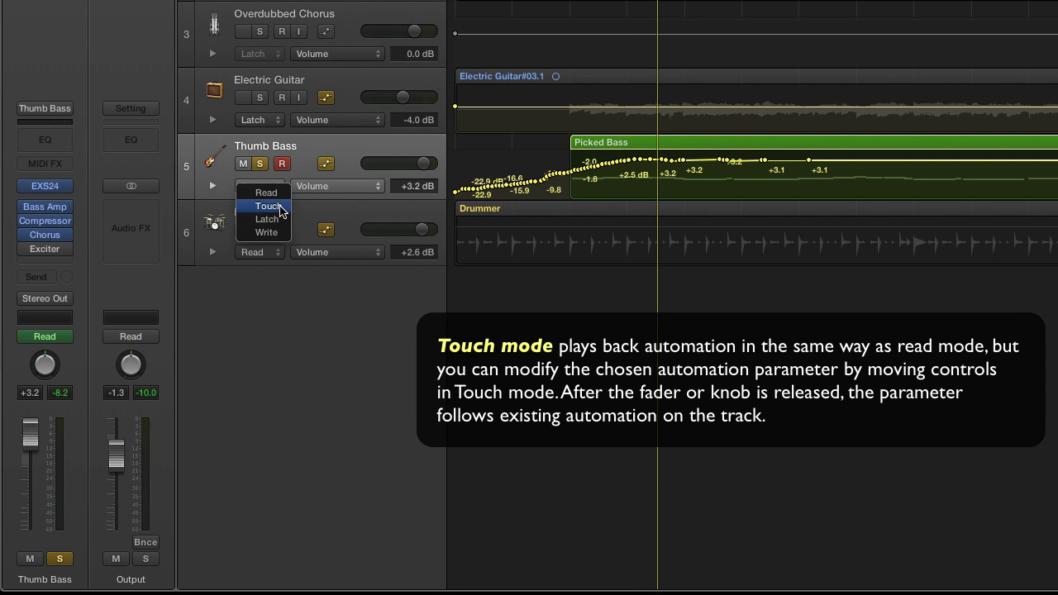
left_click(280, 206)
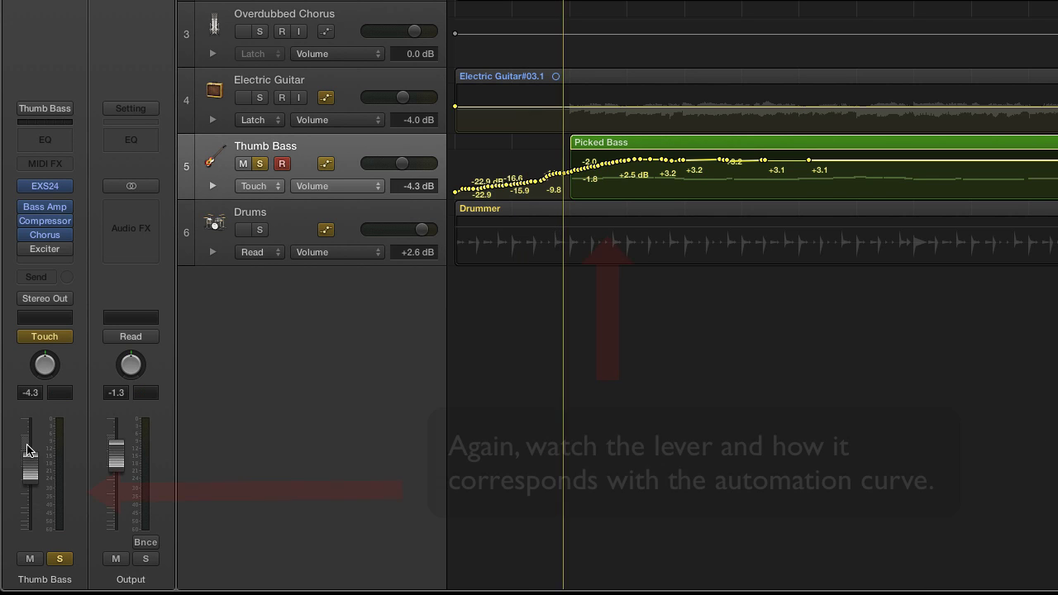
left_click_drag(29, 452, 29, 483)
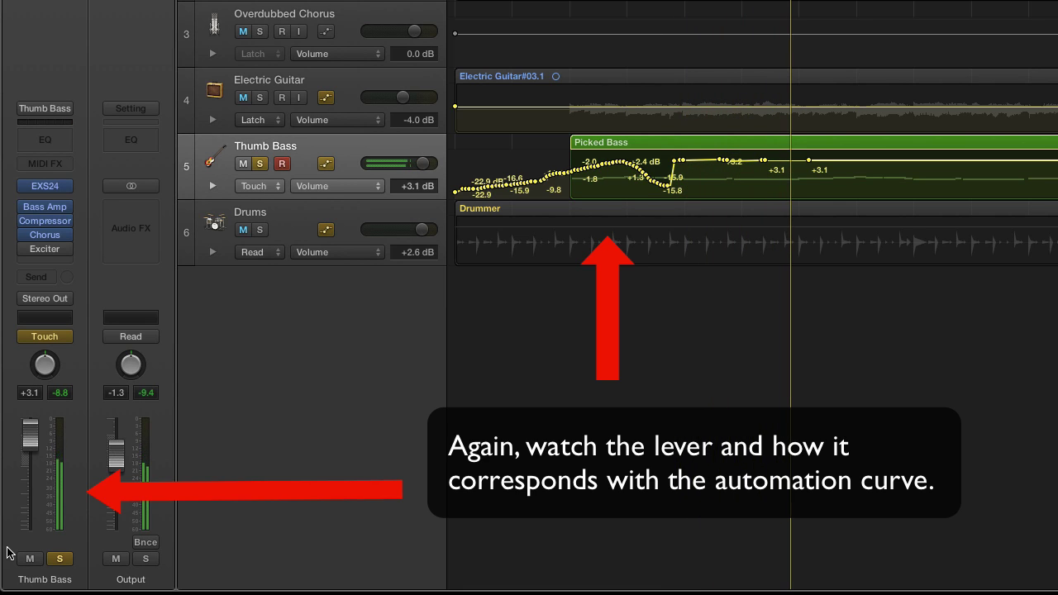
key("space")
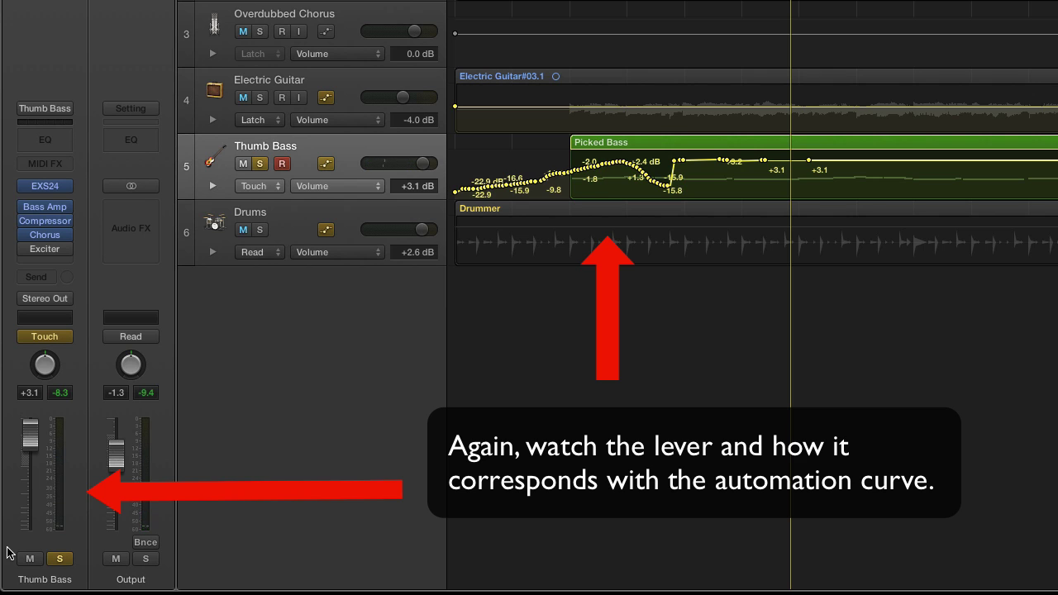
key("super+z")
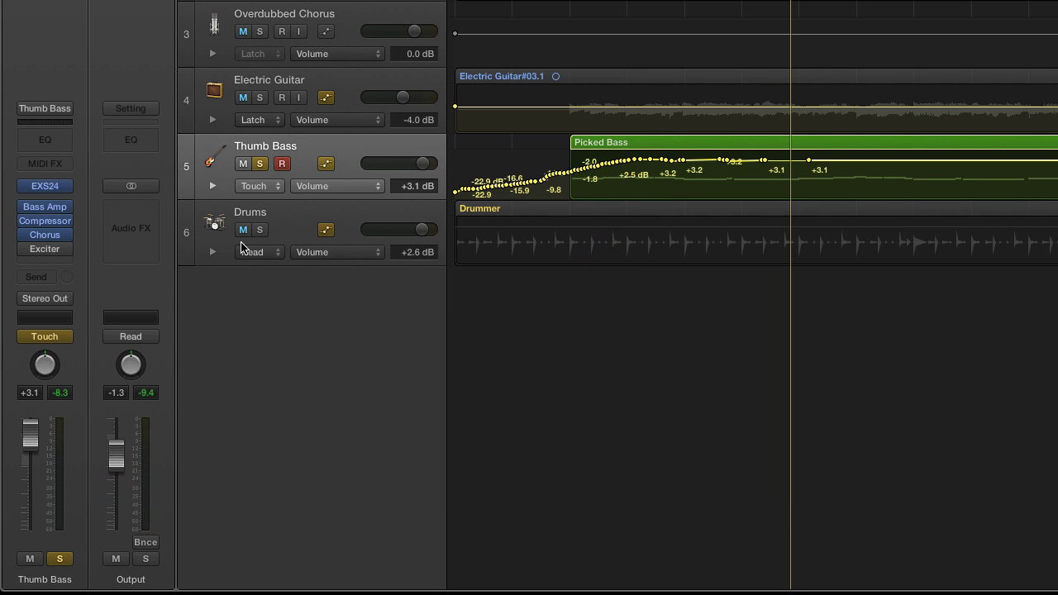
- Switch Thumb Bass to Latch and record a pass pulling volume down to -21.5 dB
left_click(265, 187)
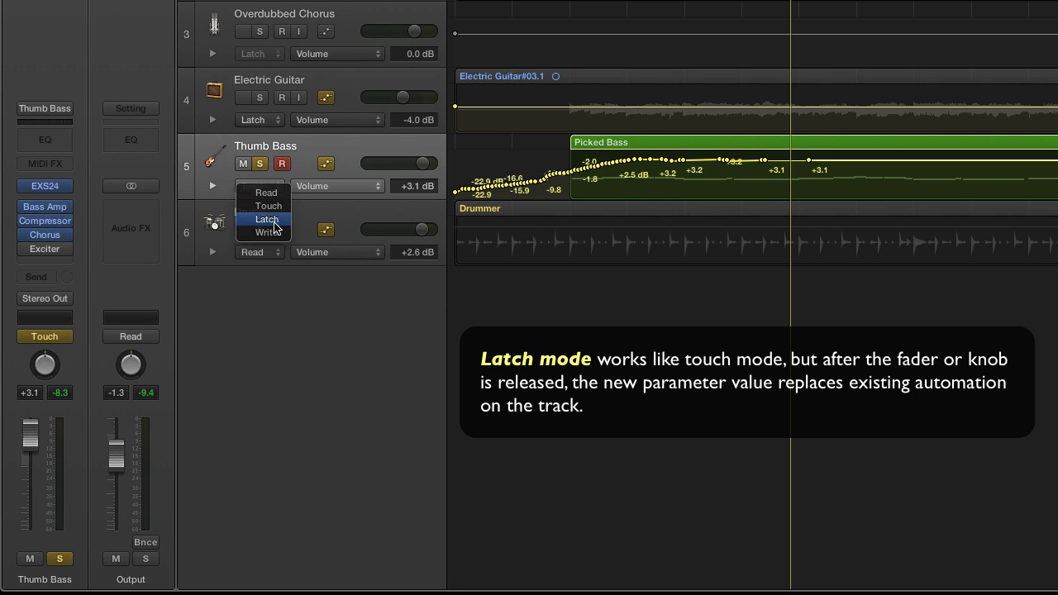
left_click(268, 219)
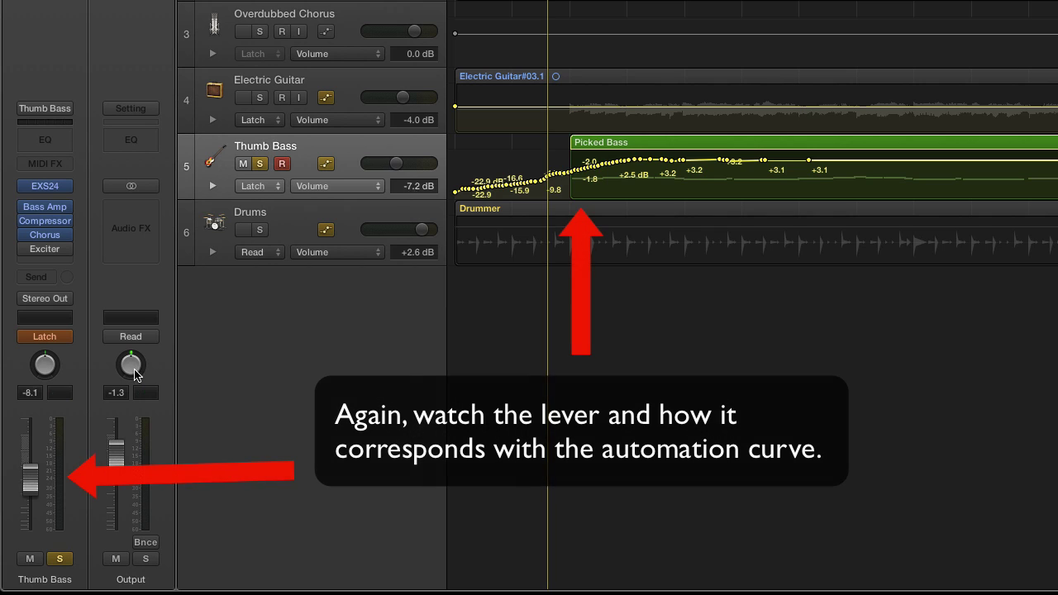
key("space")
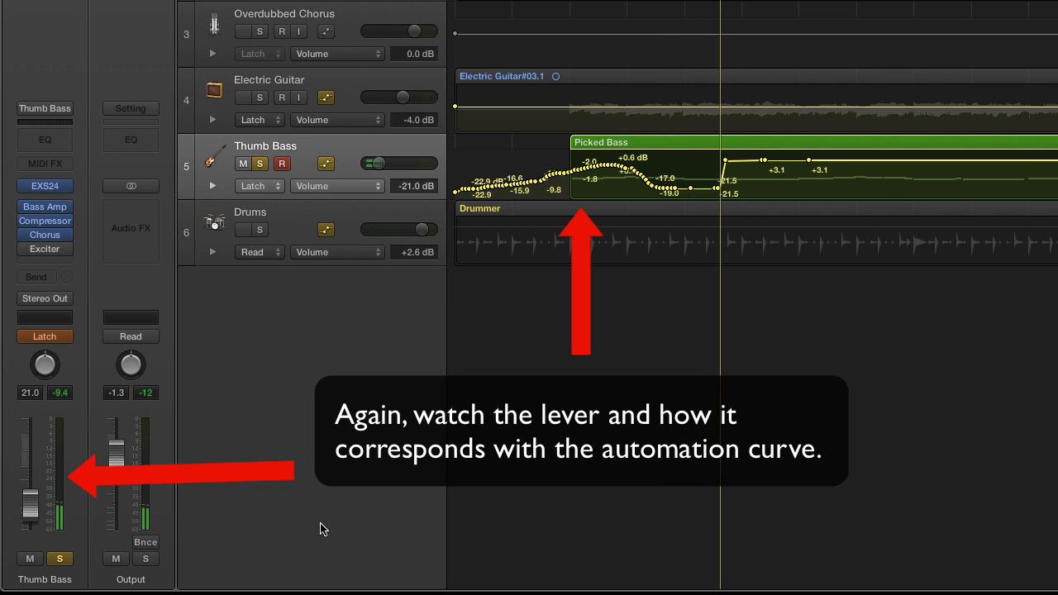
key("space")
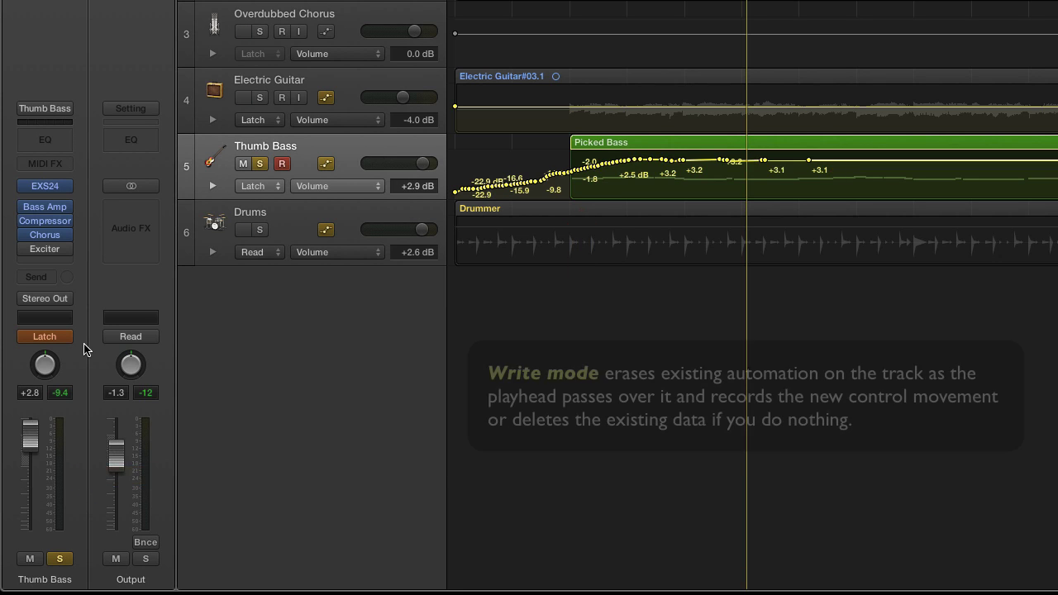
- Change the Thumb Bass automation mode from Latch to Write
left_click(259, 188)
left_click(255, 235)
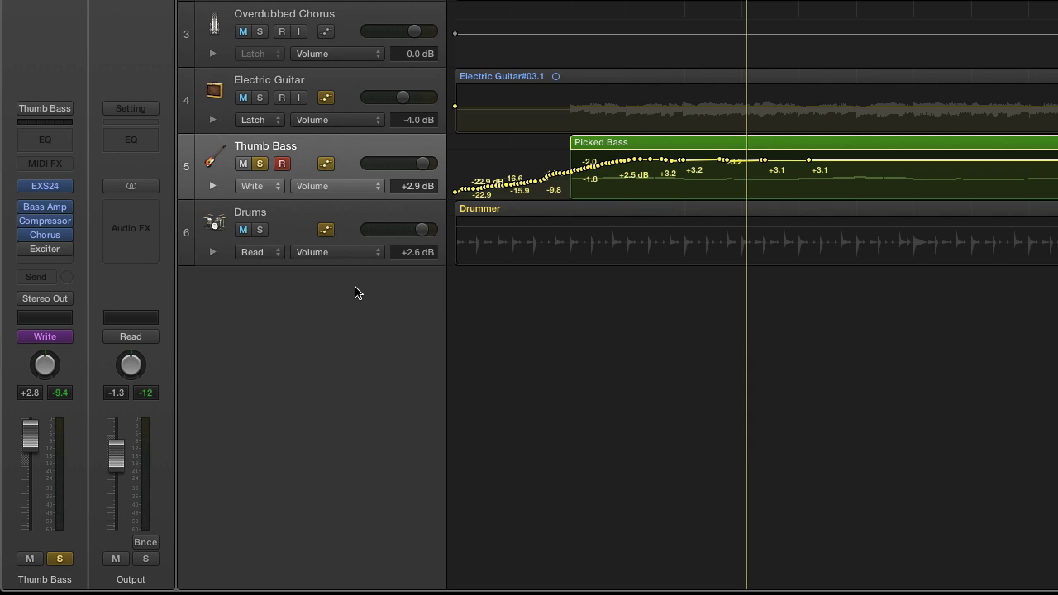
- Set Thumb Bass automation back to Read and move the playhead earlier
left_click(279, 190)
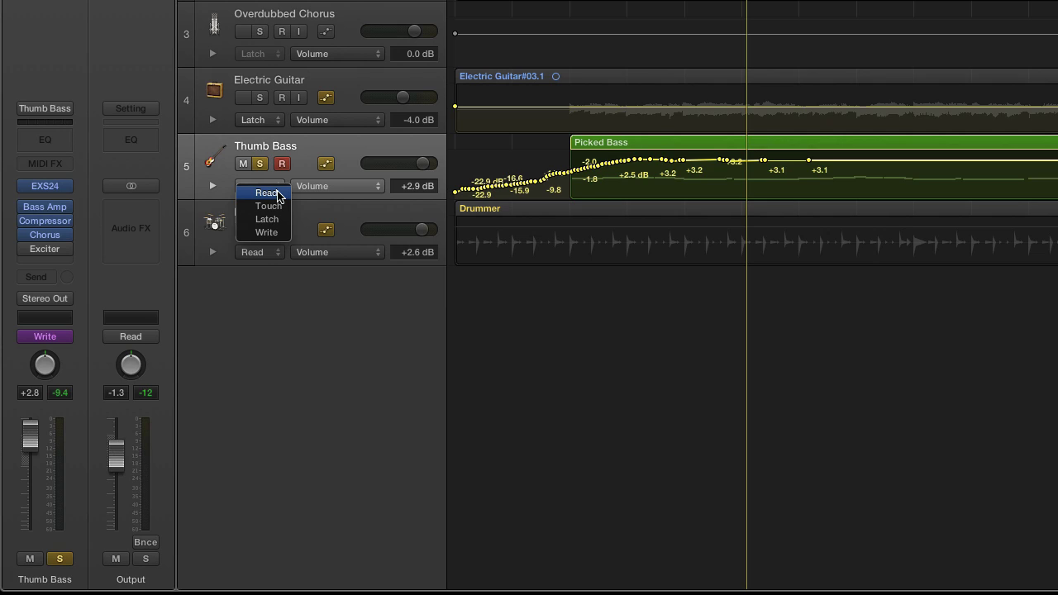
left_click(278, 194)
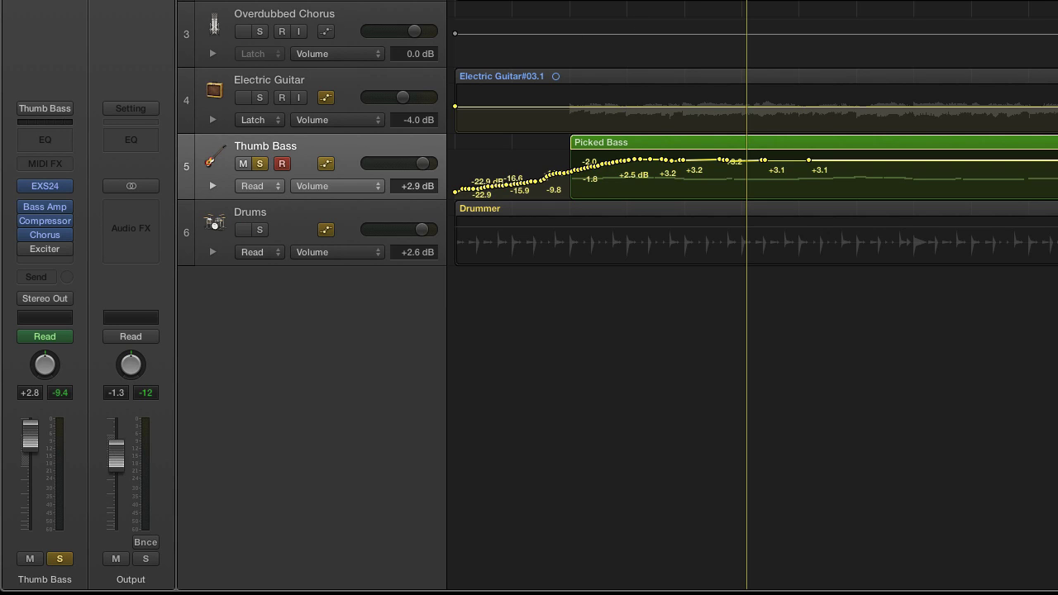
key("space")
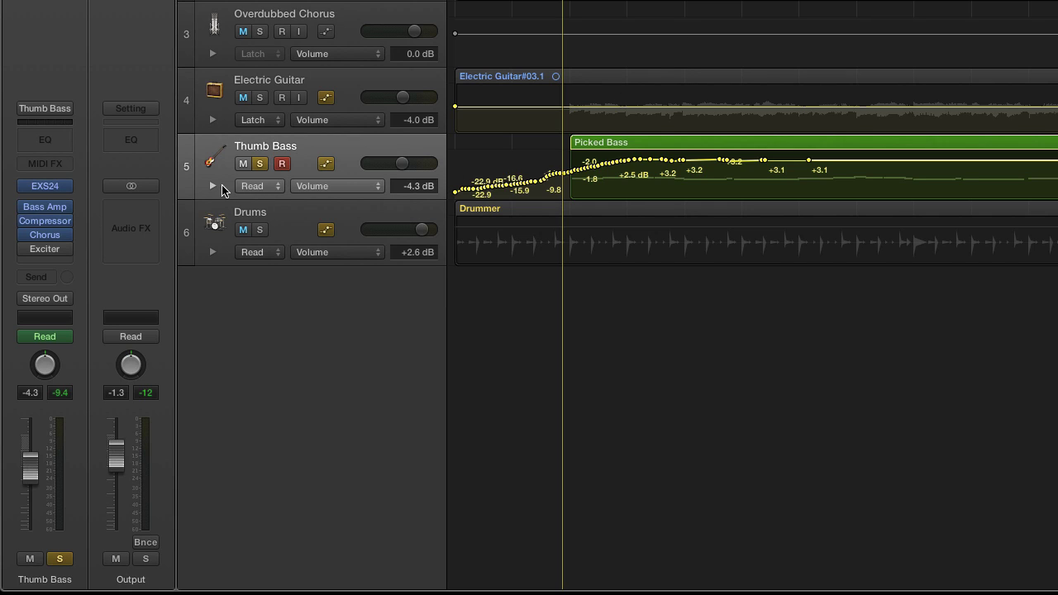
- Expand Thumb Bass to show its Pan lane and add a Mute lane below it
left_click(213, 187)
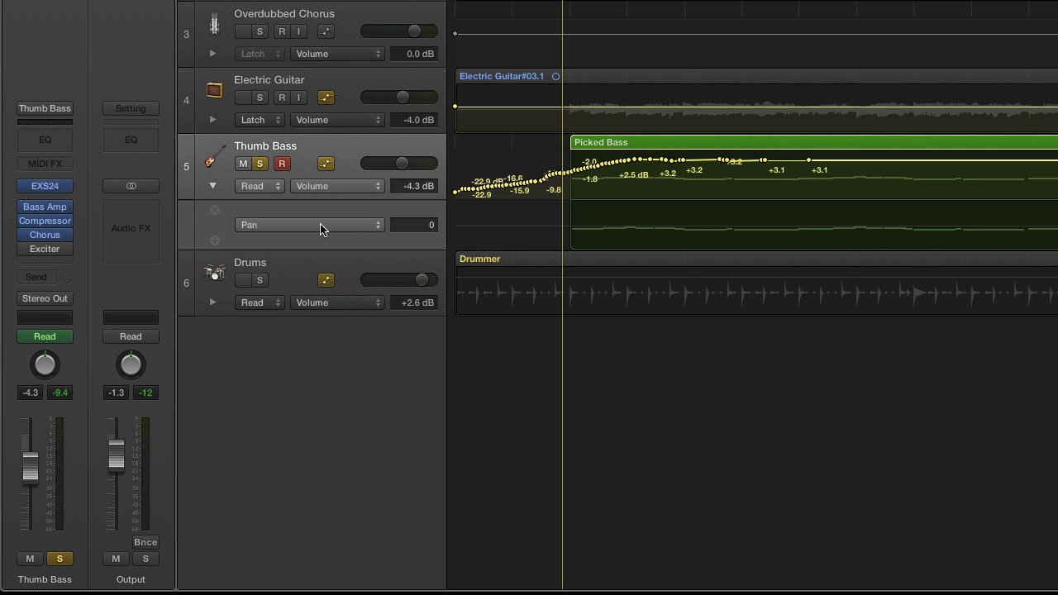
left_click(215, 241)
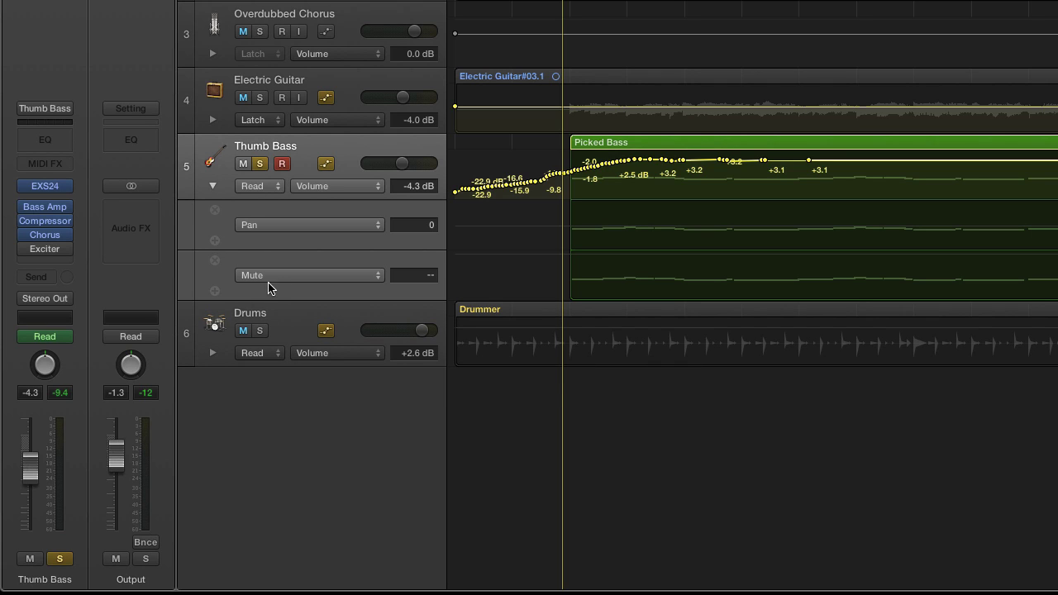
left_click(368, 278)
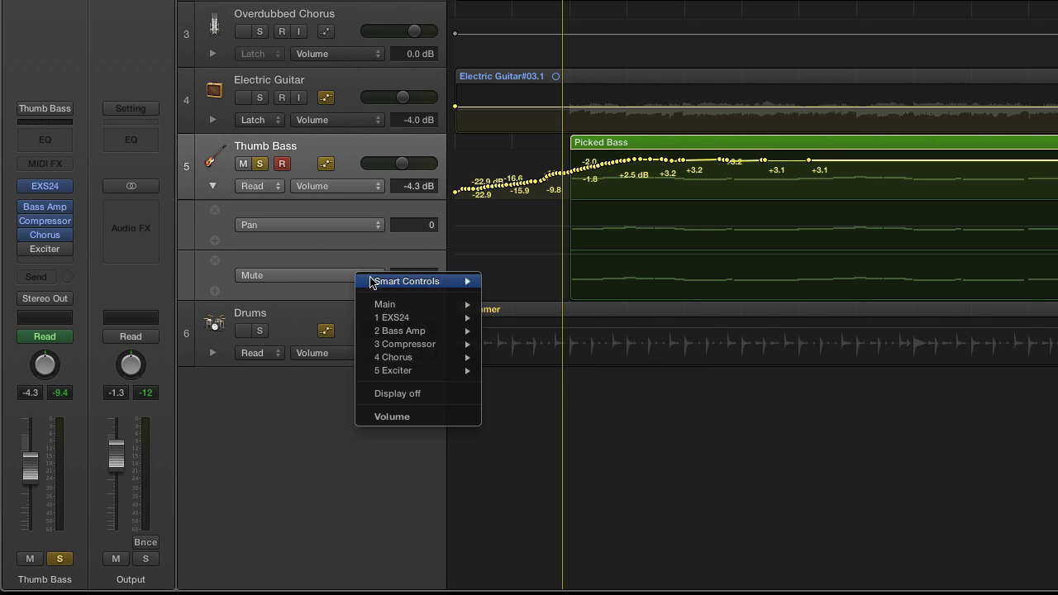
mouse_move(416, 326)
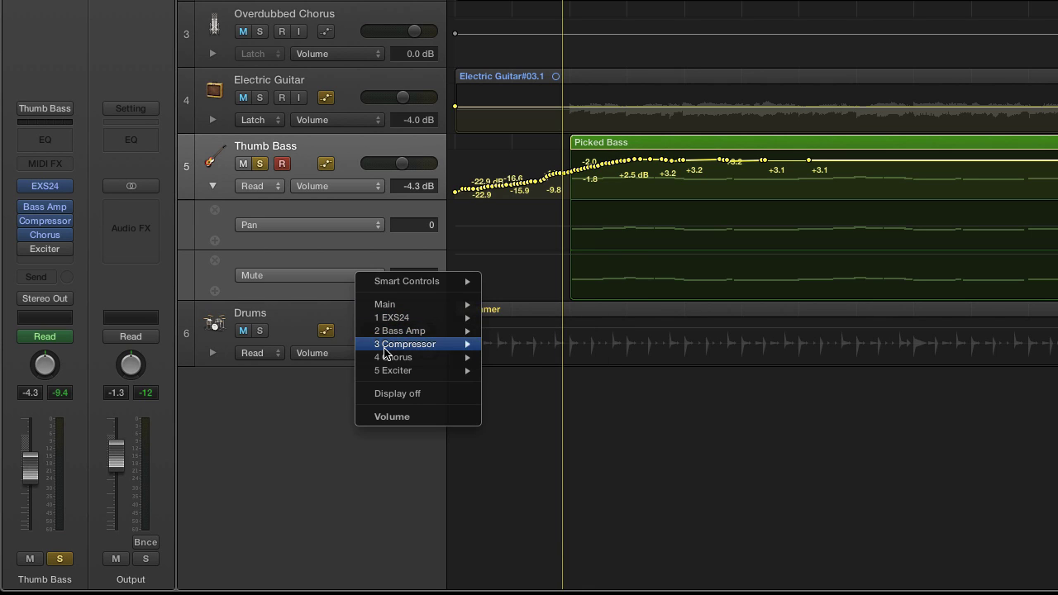
left_click(235, 263)
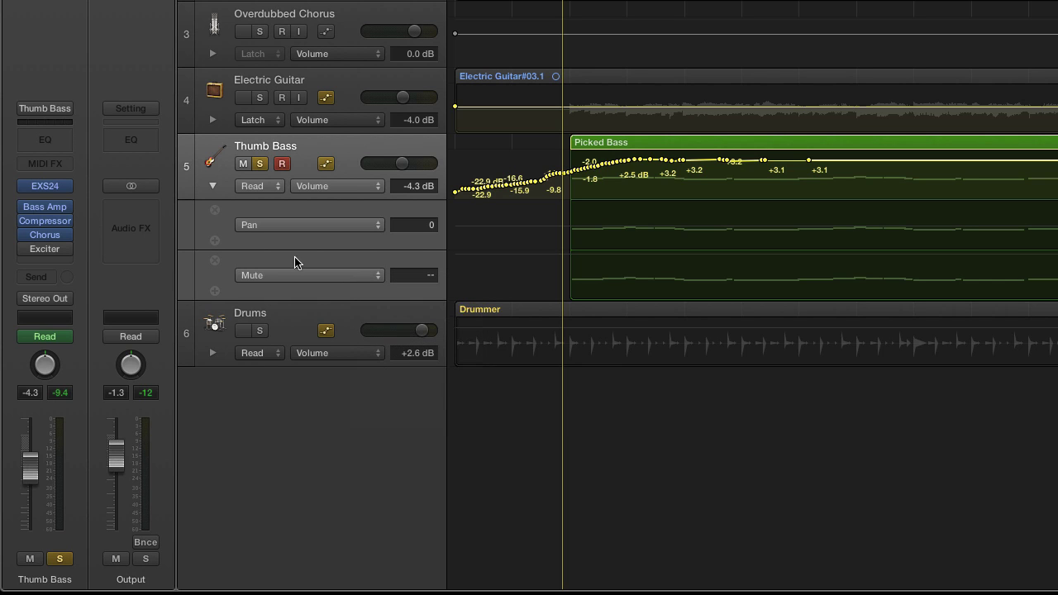